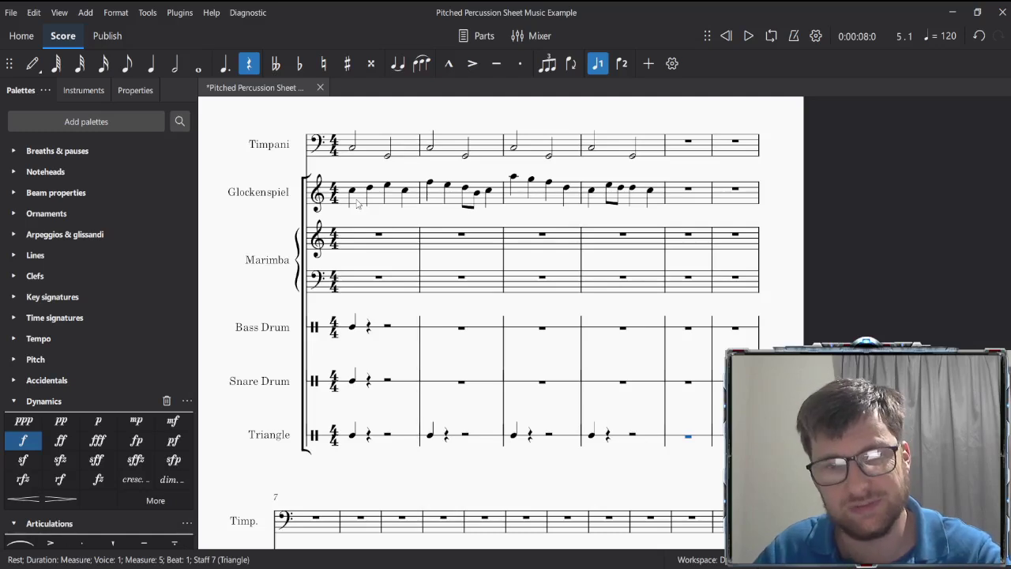
# Step: Play the score from Glockenspiel bar 1, then stop playback
pyautogui.click(357, 204)
pyautogui.press('space')
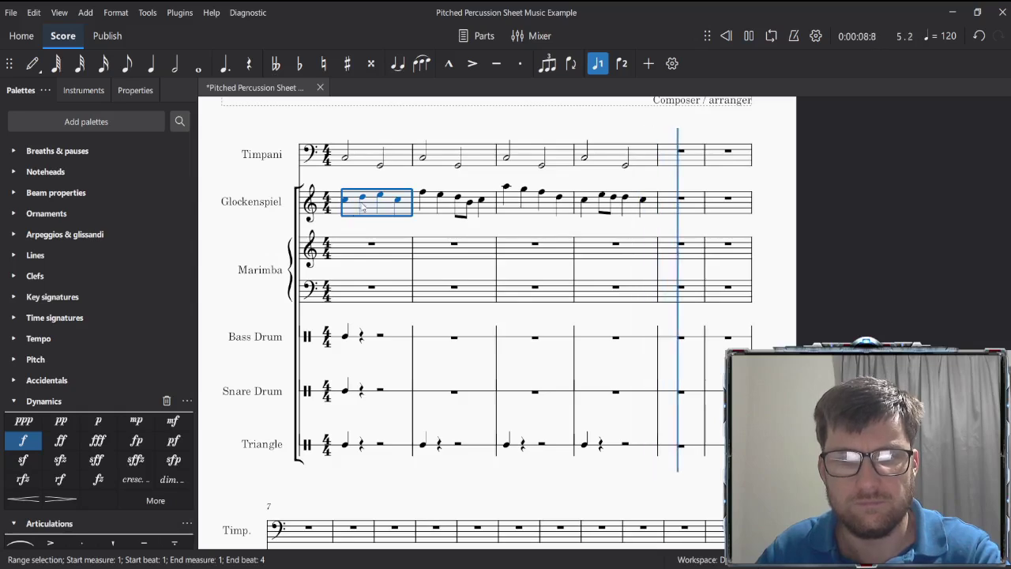
pyautogui.press('space')
# Step: Play from Timpani bar 1, stop, and rewind playback to the start
pyautogui.click(366, 162)
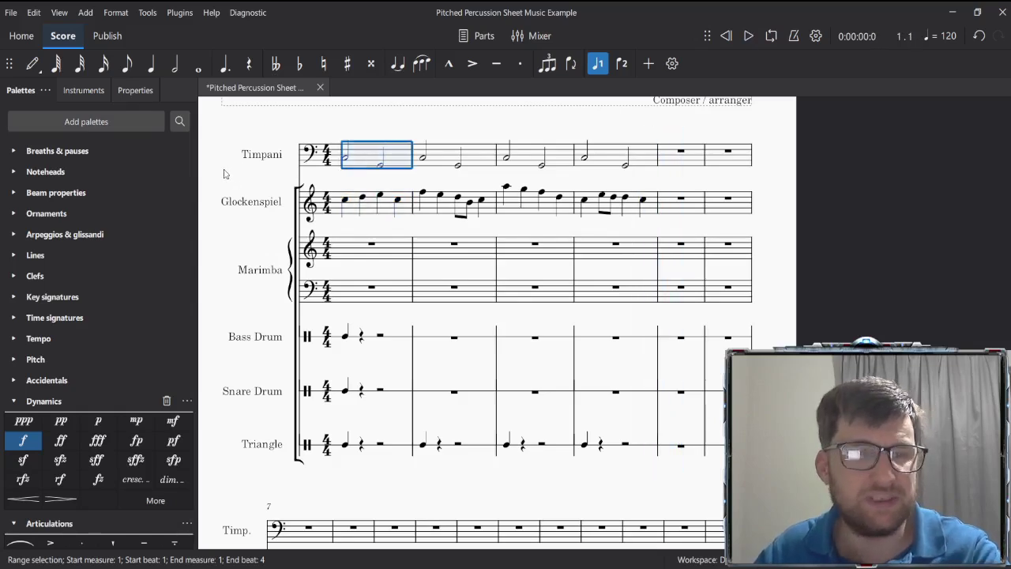
pyautogui.press('space')
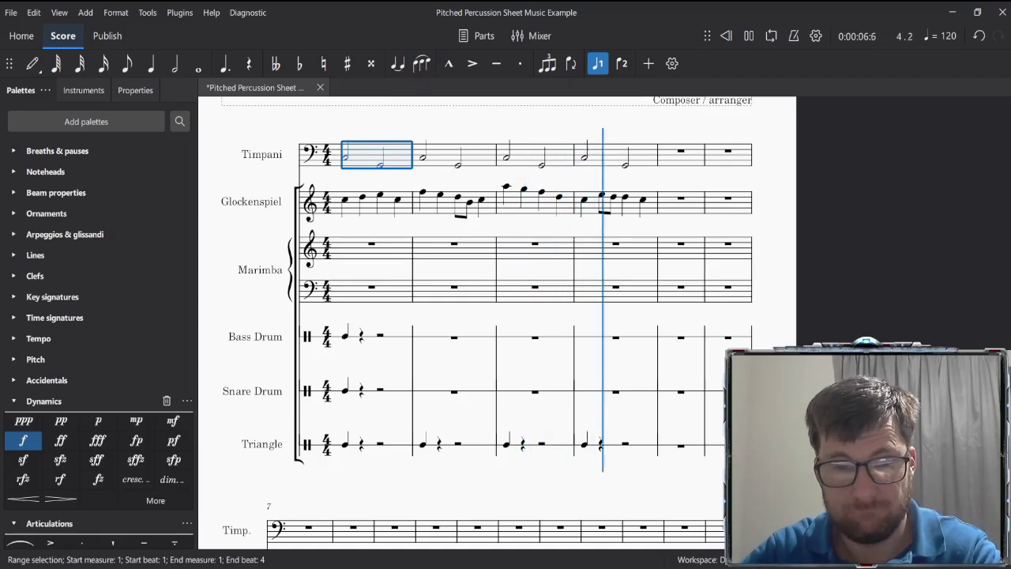
pyautogui.press('space')
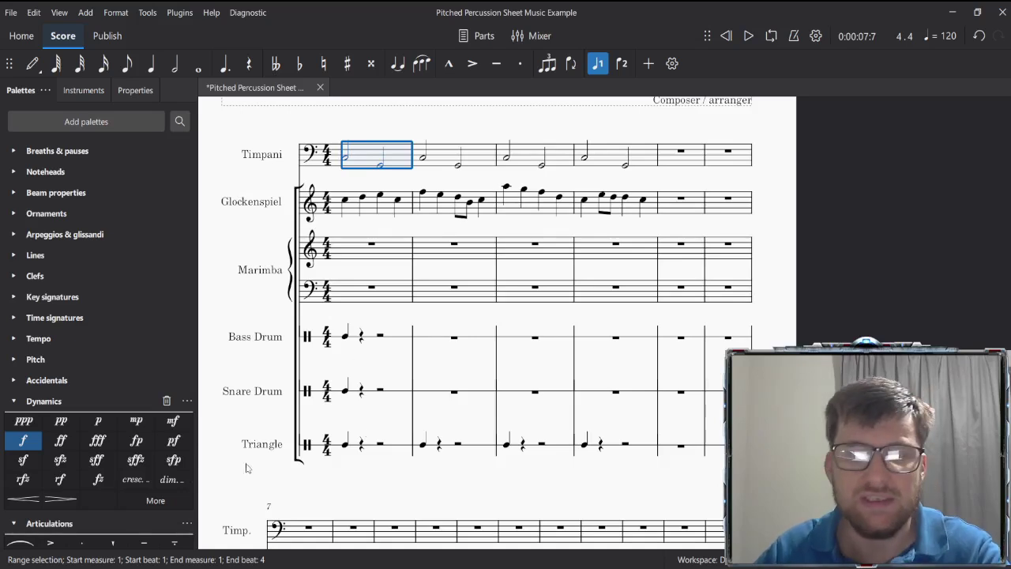
pyautogui.press('Home')
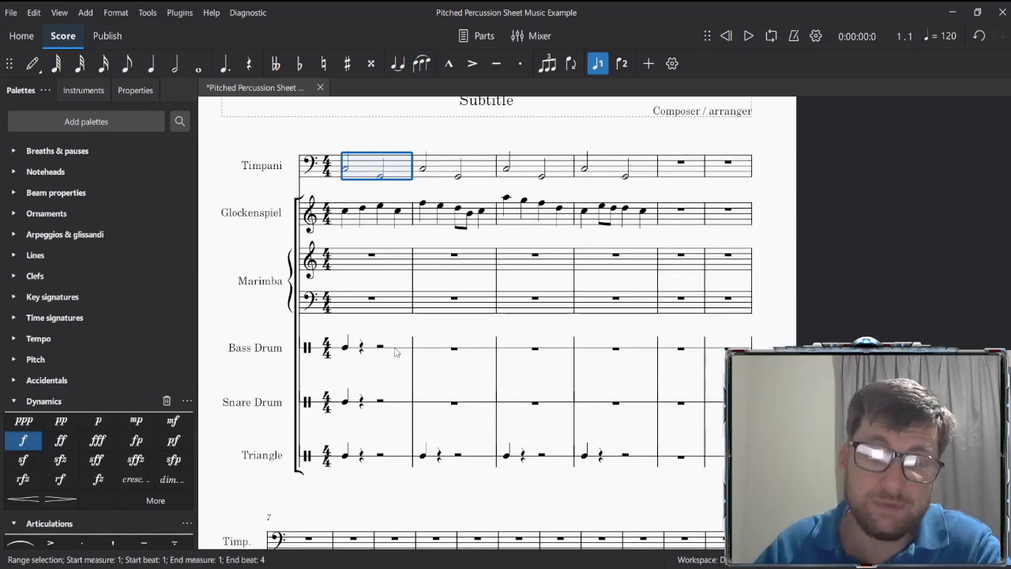
# Step: Play from the first Snare Drum bar, jumping playback to the Bass Drum and Triangle bars, then stop
pyautogui.click(397, 352)
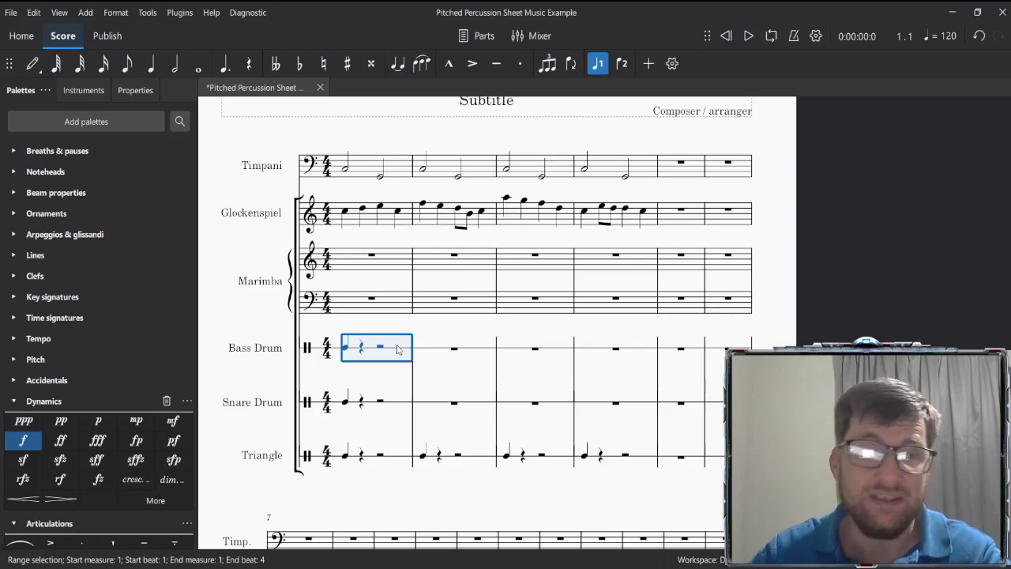
pyautogui.click(397, 460)
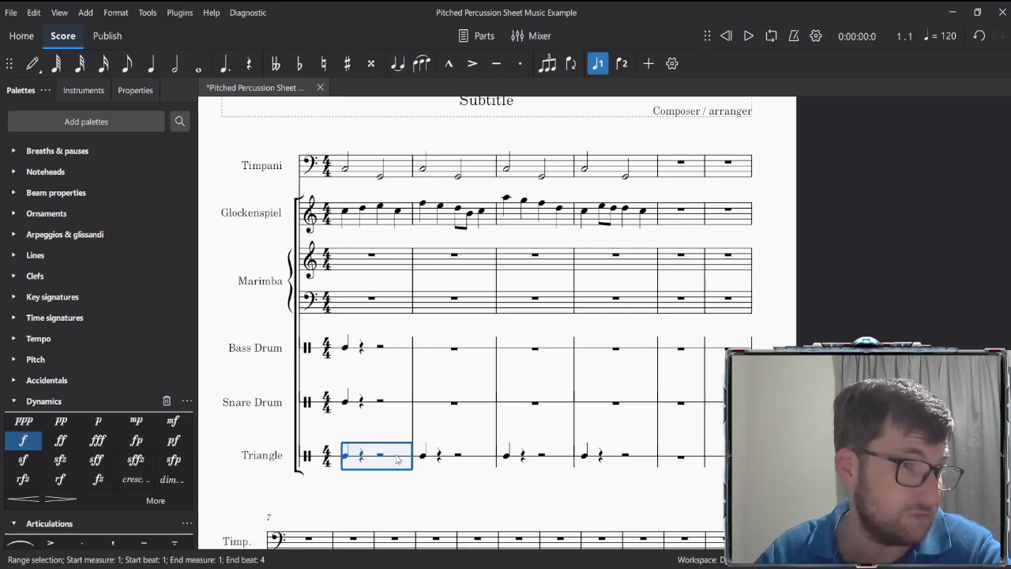
pyautogui.click(399, 406)
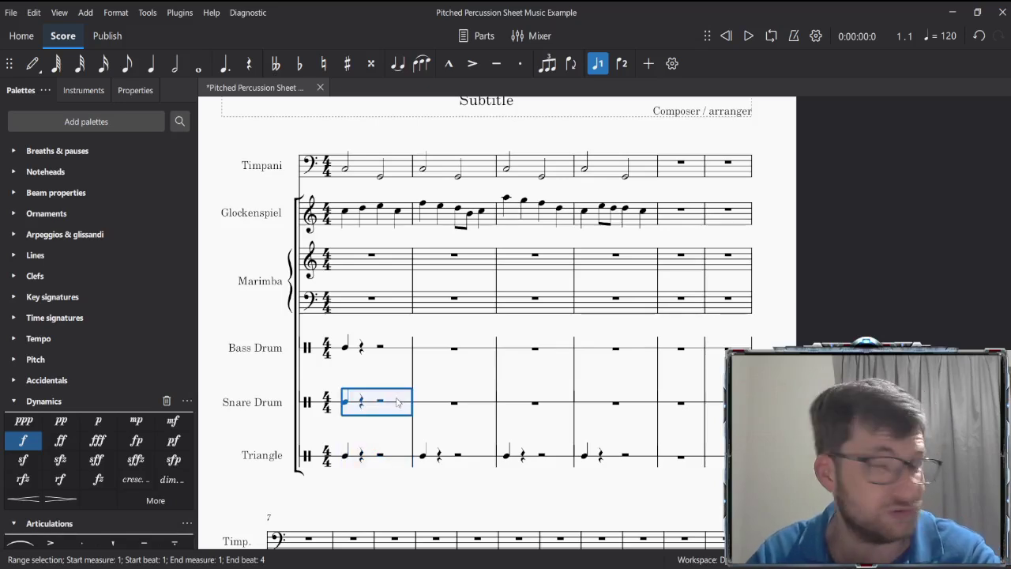
pyautogui.click(398, 352)
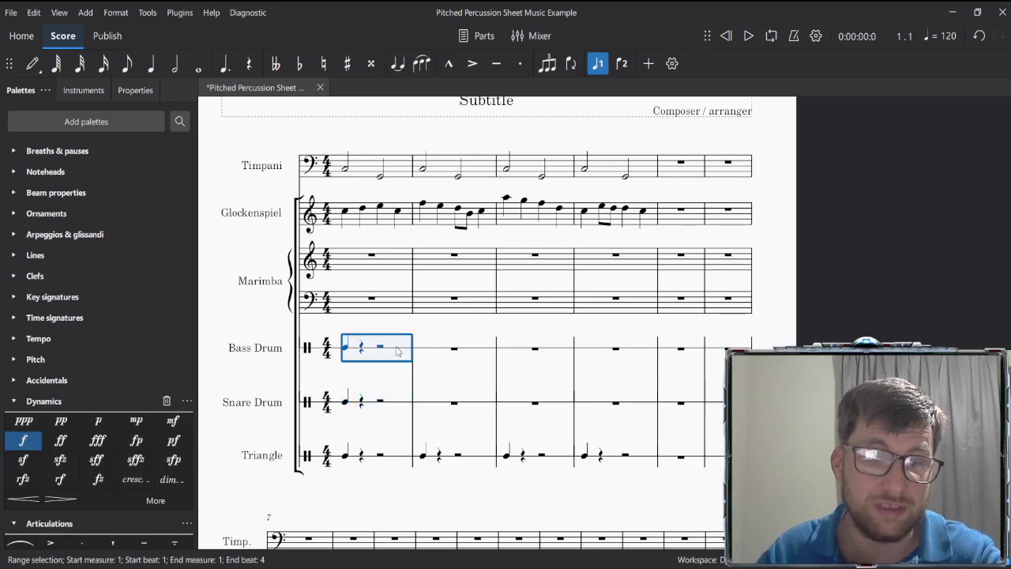
pyautogui.click(395, 408)
pyautogui.press('space')
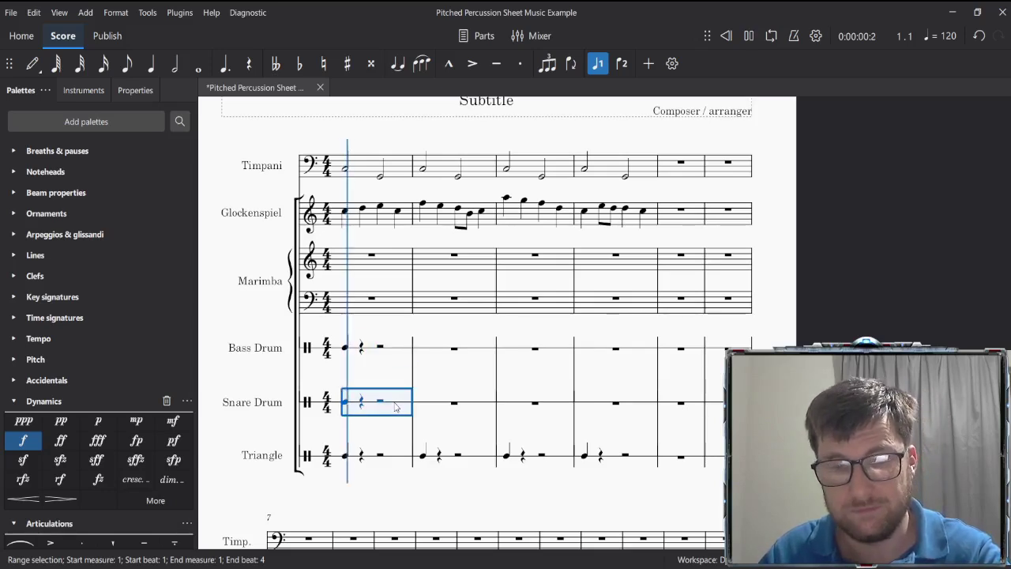
pyautogui.click(401, 352)
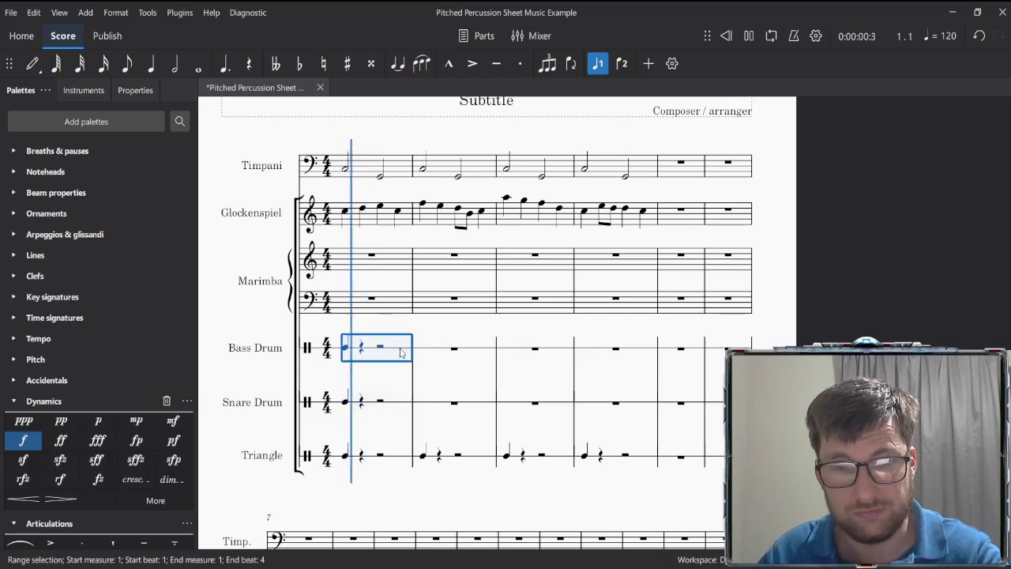
pyautogui.click(394, 461)
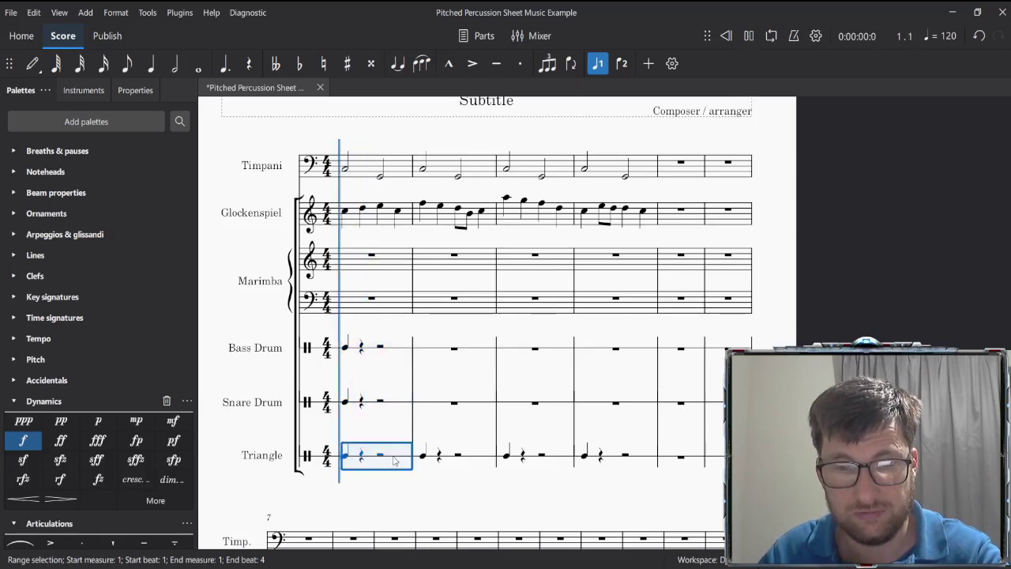
pyautogui.press('space')
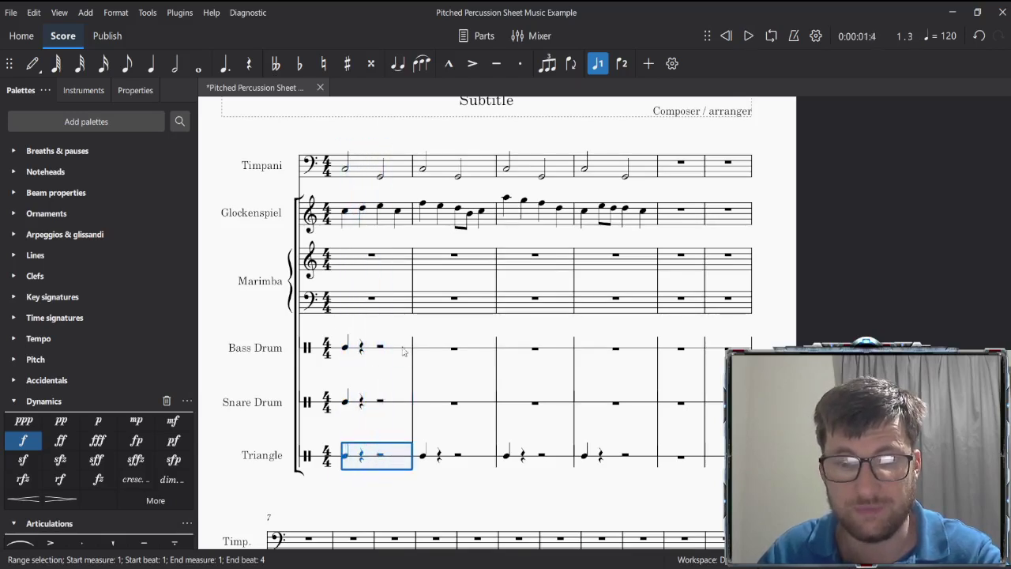
# Step: Replay the Bass Drum part from bar 1, then clear the selection
pyautogui.click(401, 352)
pyautogui.press('space')
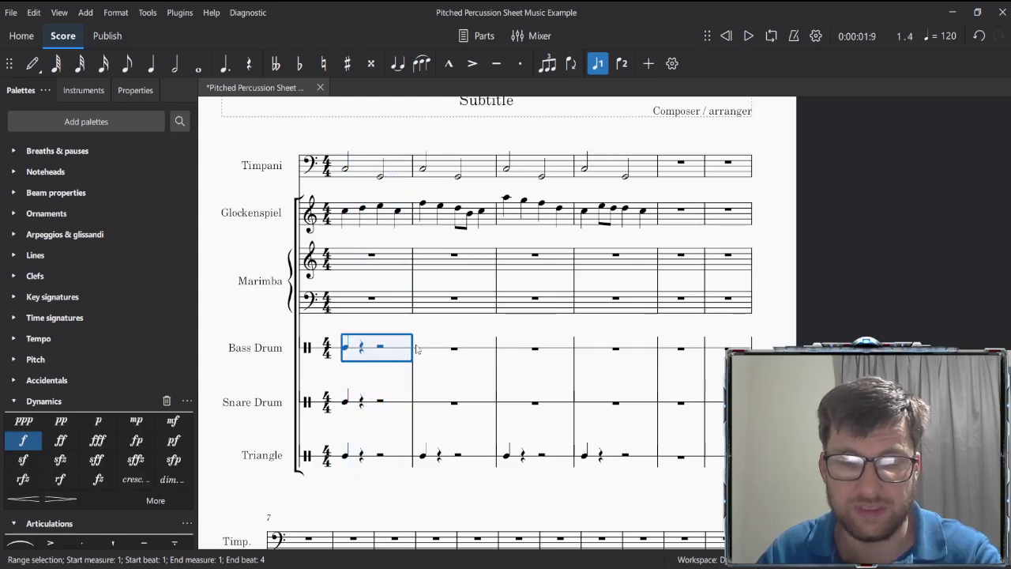
pyautogui.click(437, 353)
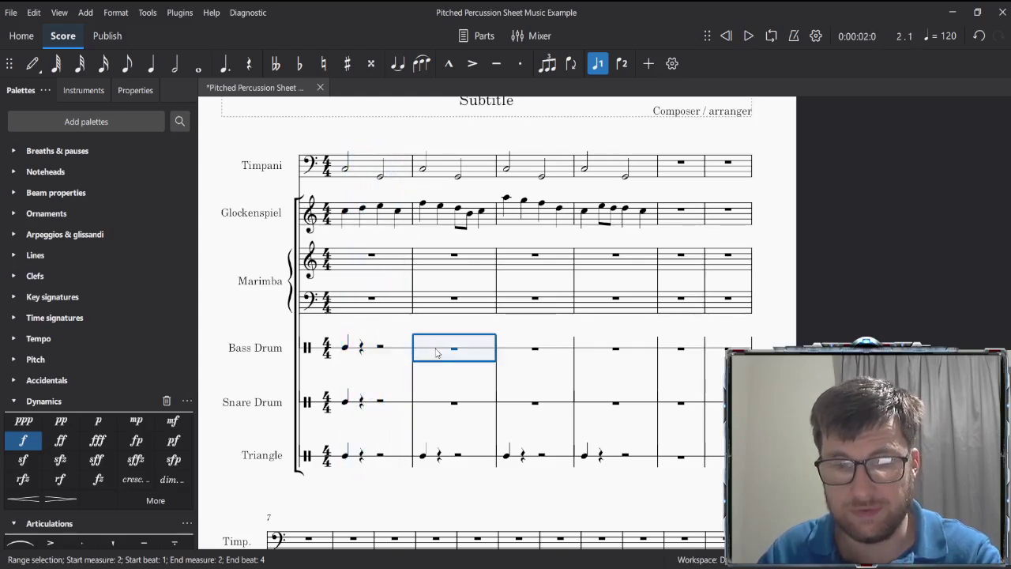
pyautogui.click(390, 351)
pyautogui.press('space')
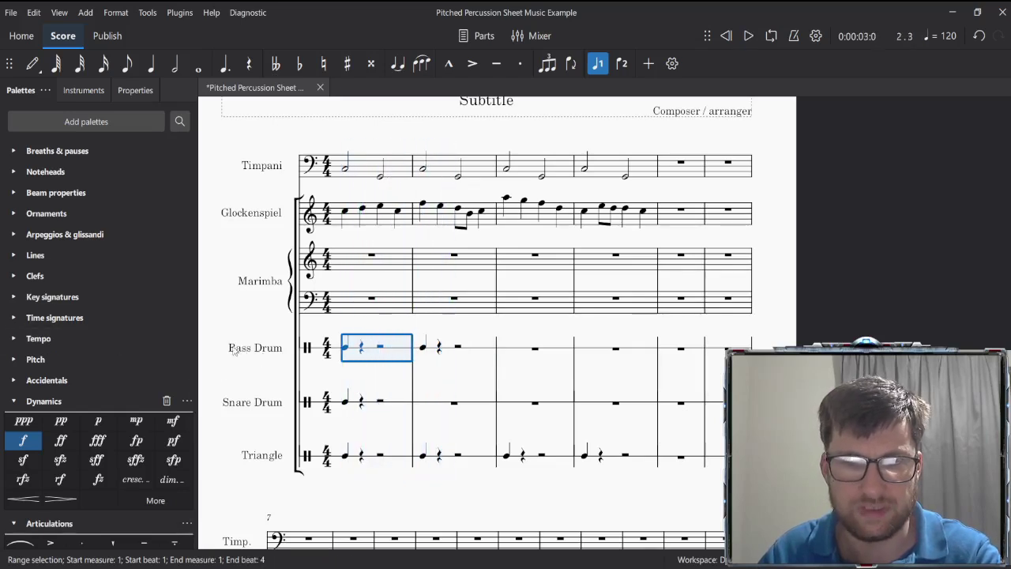
pyautogui.click(214, 369)
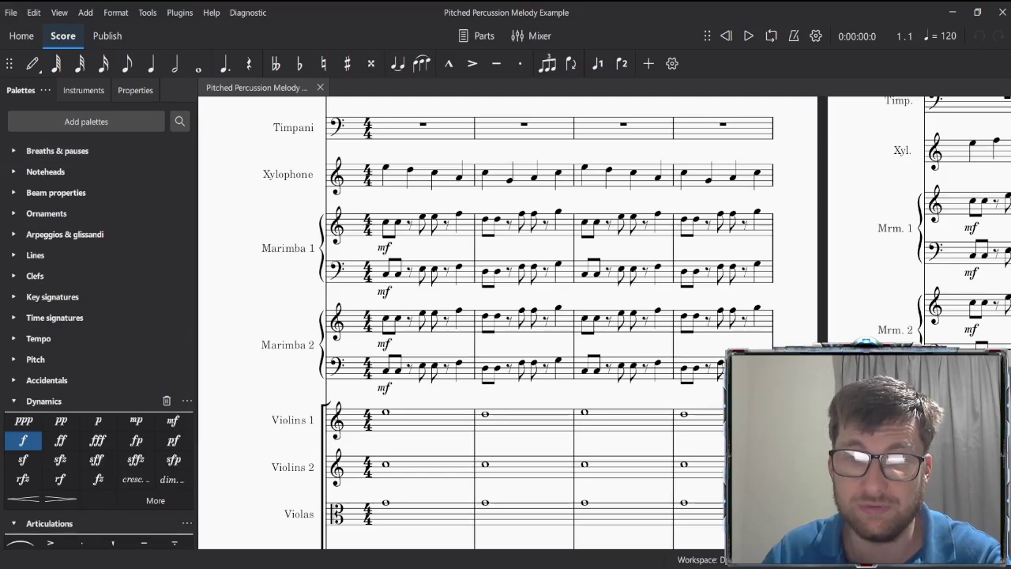
# Step: Start playback of the melody example from the first Xylophone bar
pyautogui.click(442, 182)
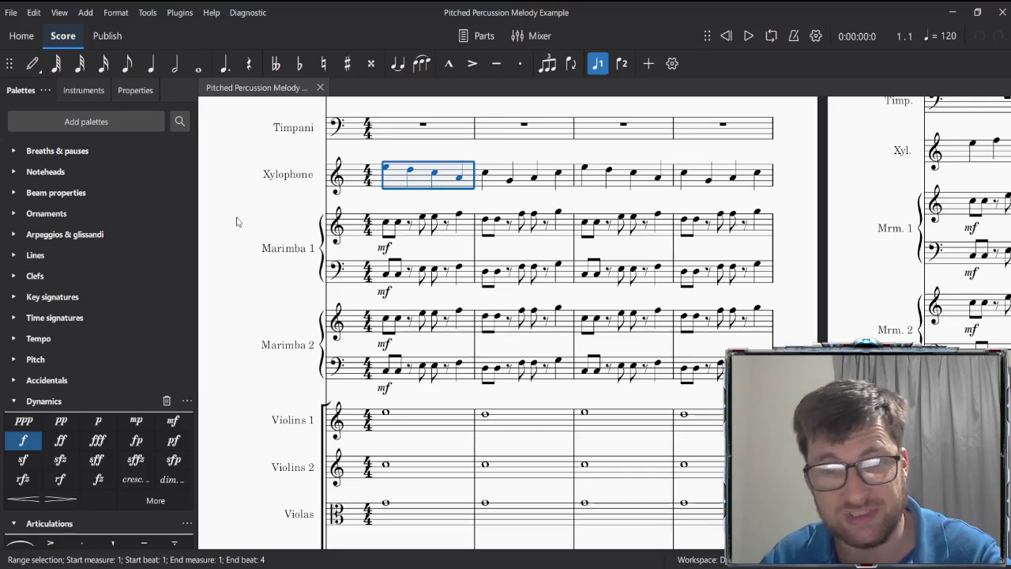
pyautogui.press('space')
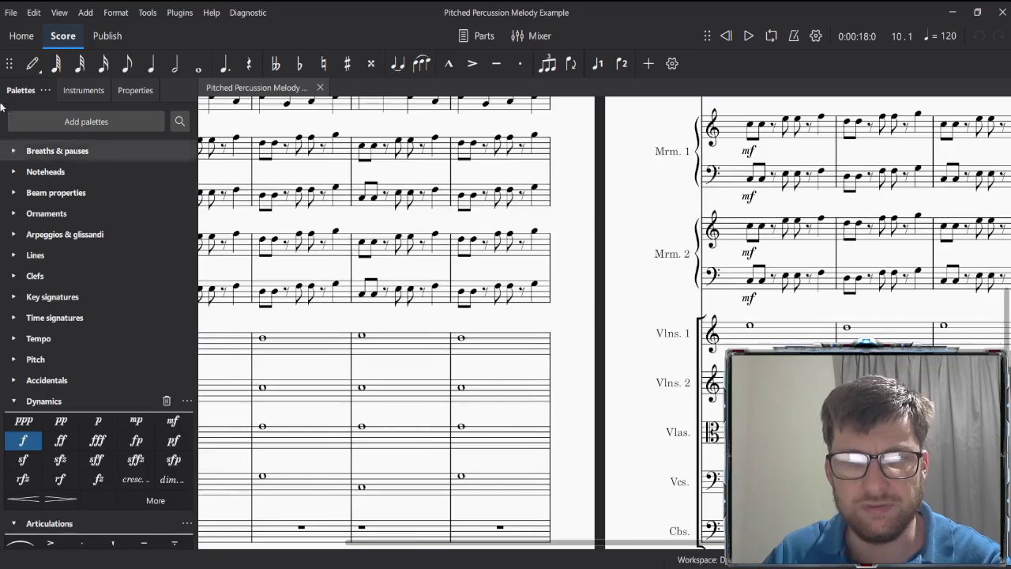
# Step: Scroll and pan through the melody example's percussion and woodwind staves to review them
pyautogui.hscroll(-5, 333, 222)
pyautogui.scroll(2, 333, 222)
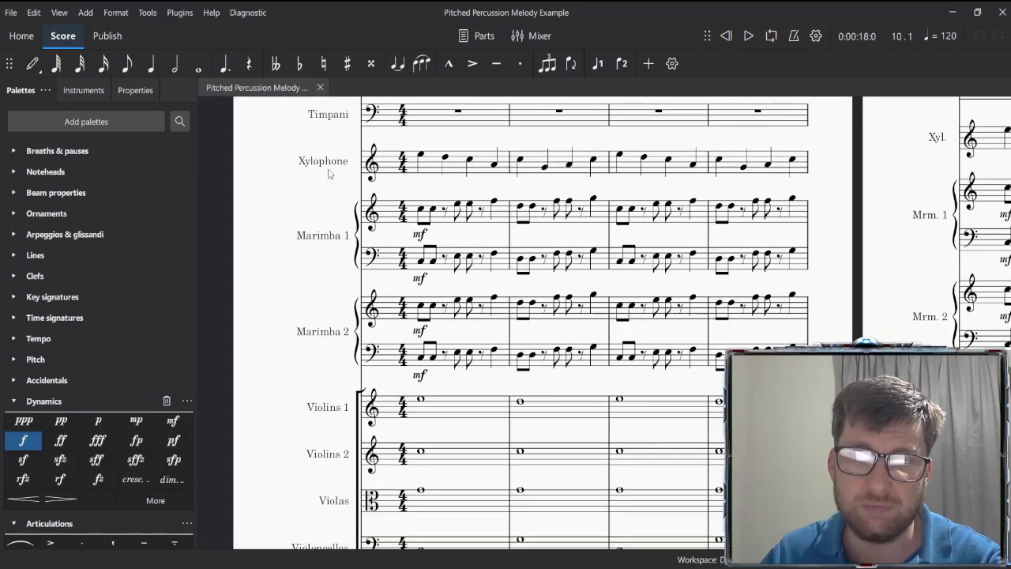
pyautogui.scroll(-3, 325, 207)
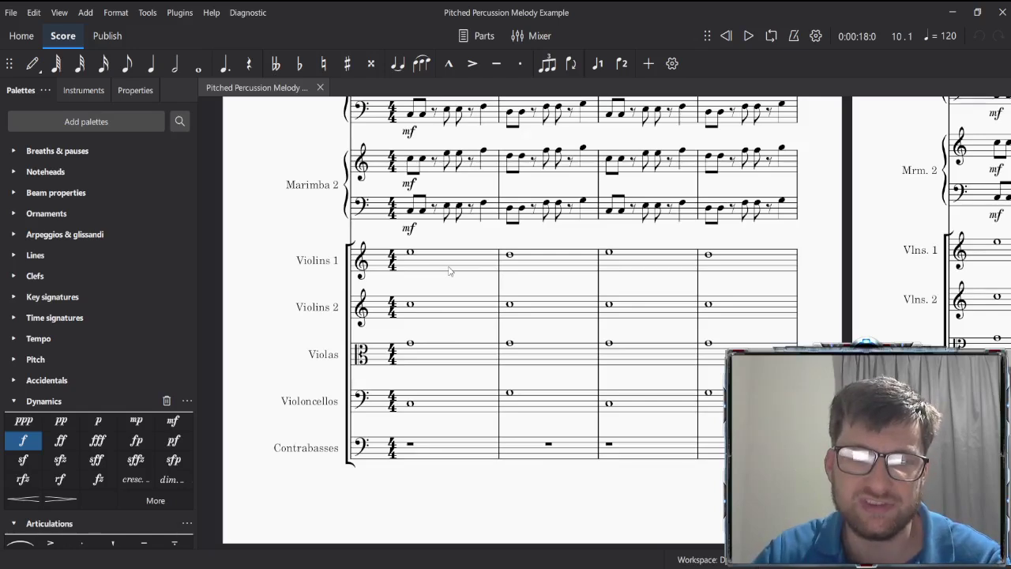
pyautogui.scroll(5, 452, 259)
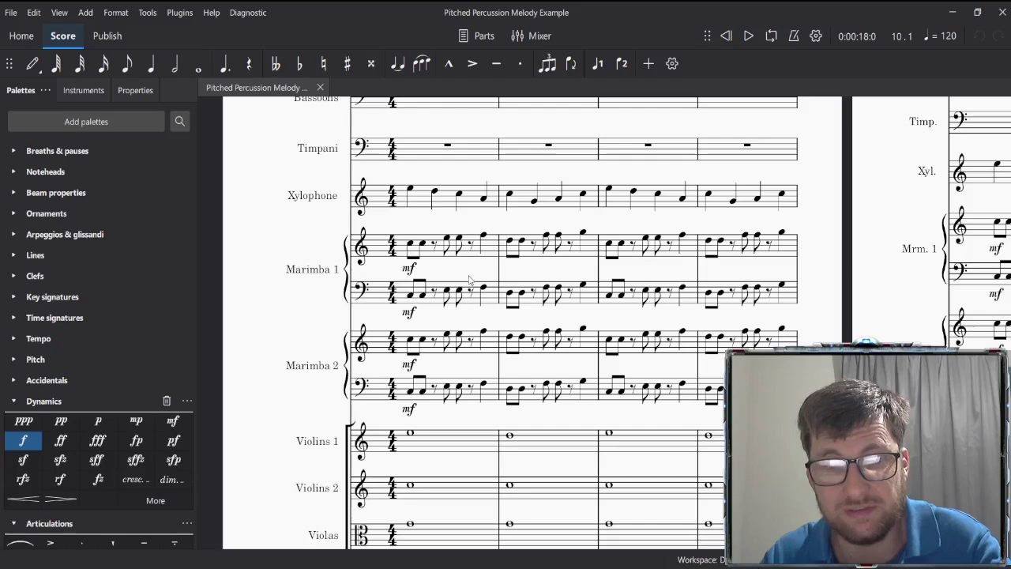
pyautogui.moveTo(307, 258); pyautogui.dragTo(289, 242)
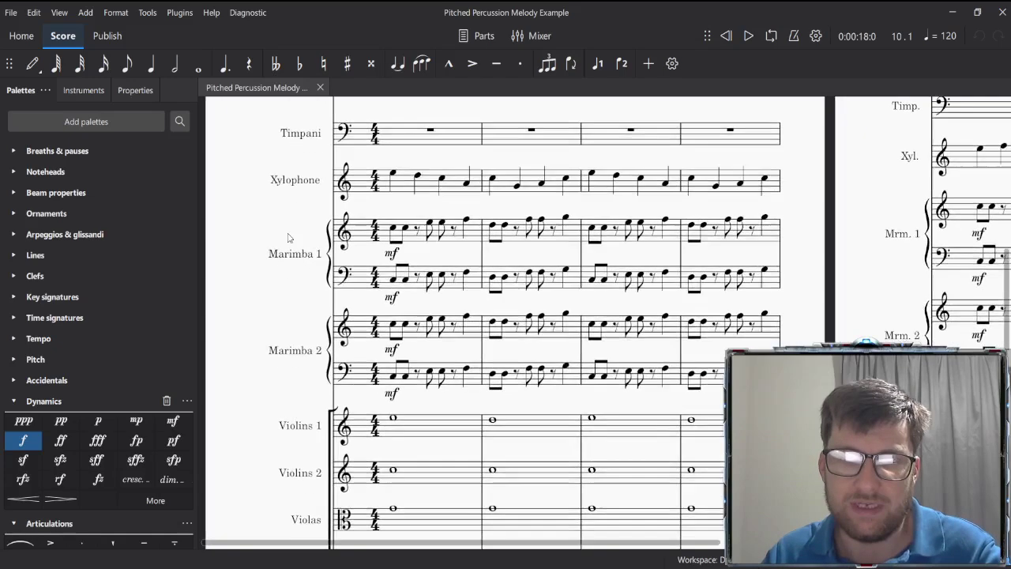
pyautogui.moveTo(553, 160); pyautogui.dragTo(497, 340)
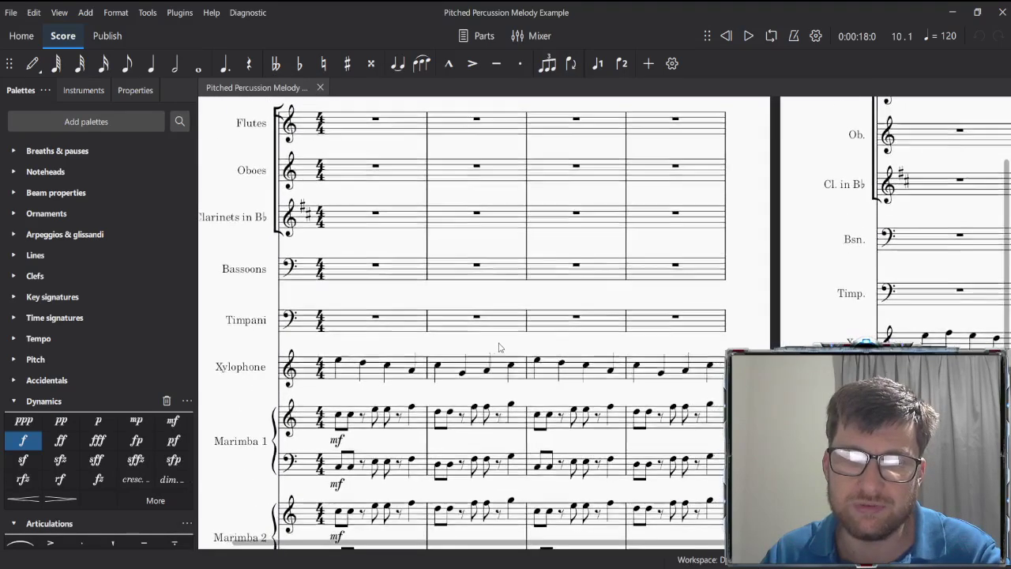
pyautogui.scroll(-3, 406, 287)
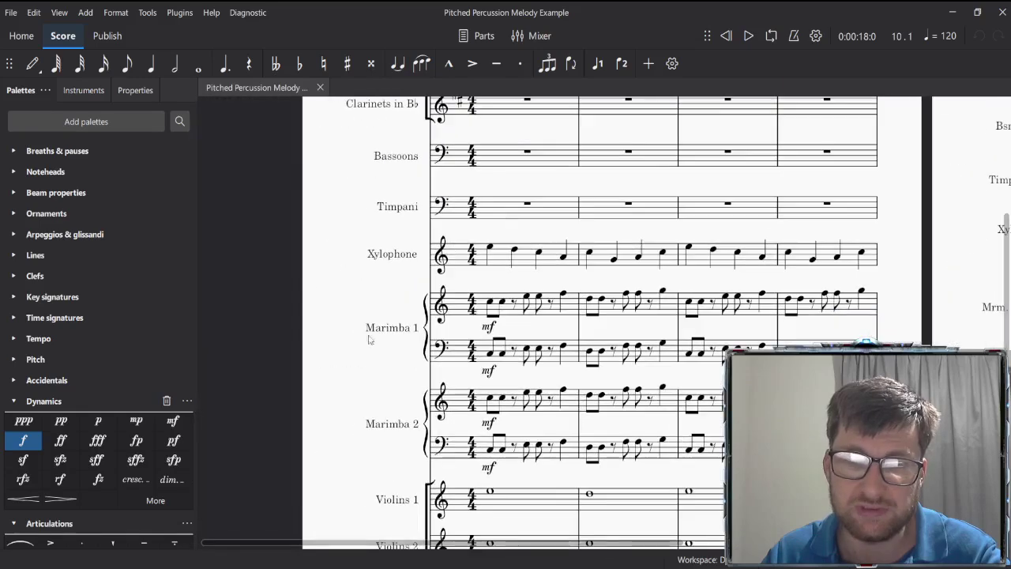
pyautogui.scroll(-2, 368, 390)
pyautogui.hscroll(-2, 368, 390)
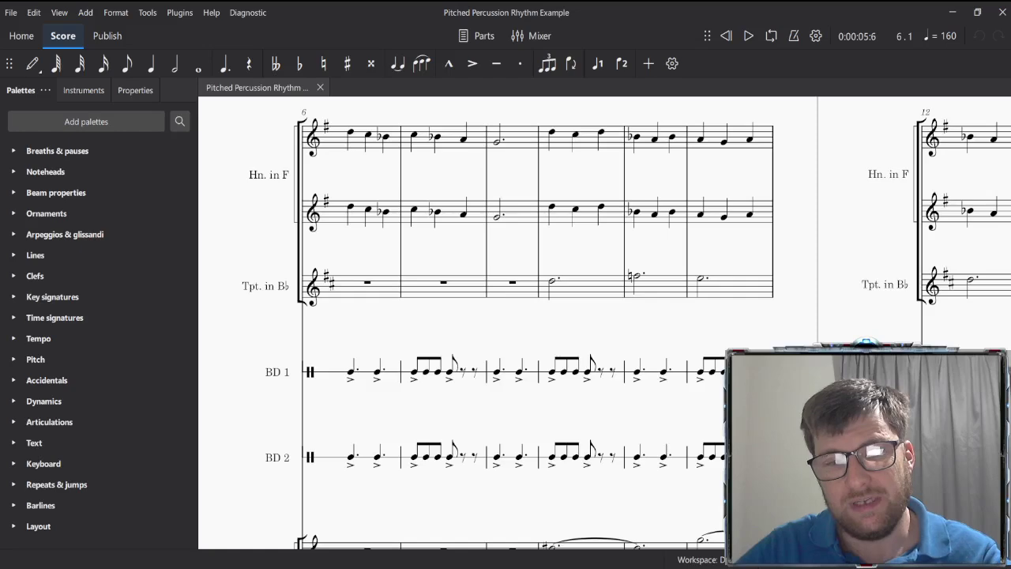
# Step: Play the rhythm example from the start after locating the BD 1 staff
pyautogui.scroll(-2, 372, 334)
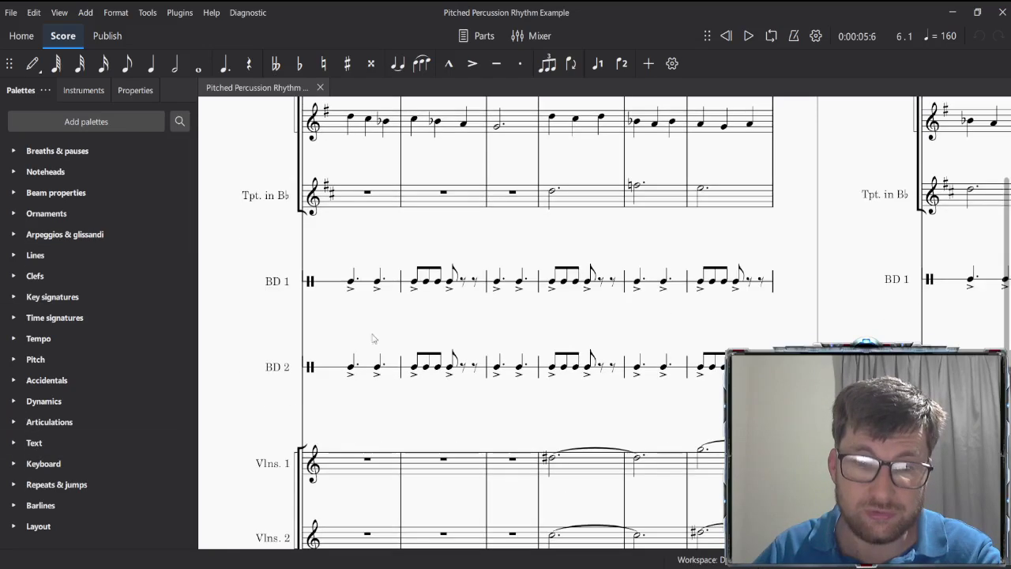
pyautogui.scroll(2, 387, 324)
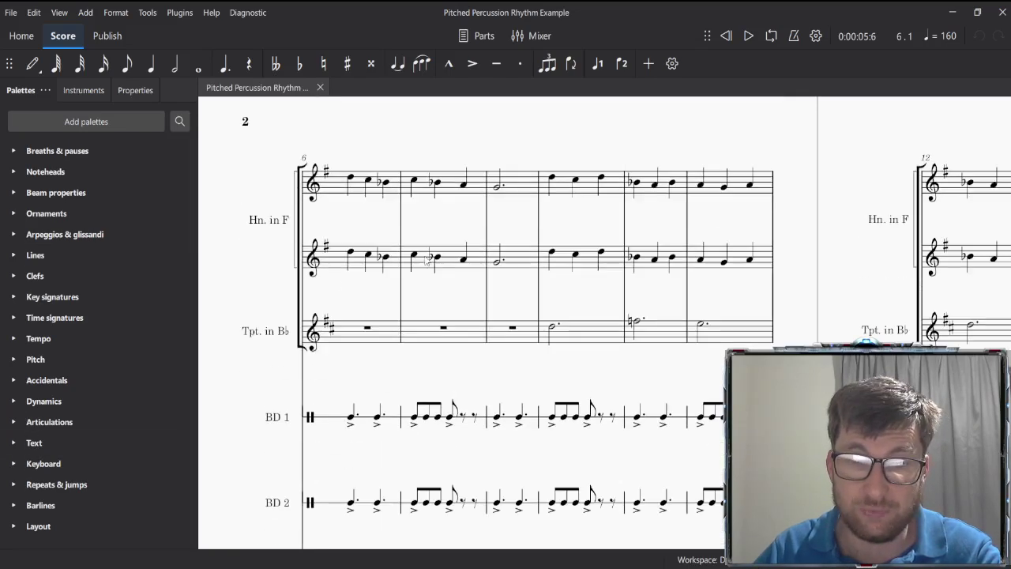
pyautogui.scroll(-7, 394, 348)
pyautogui.scroll(2, 446, 379)
pyautogui.scroll(2, 426, 356)
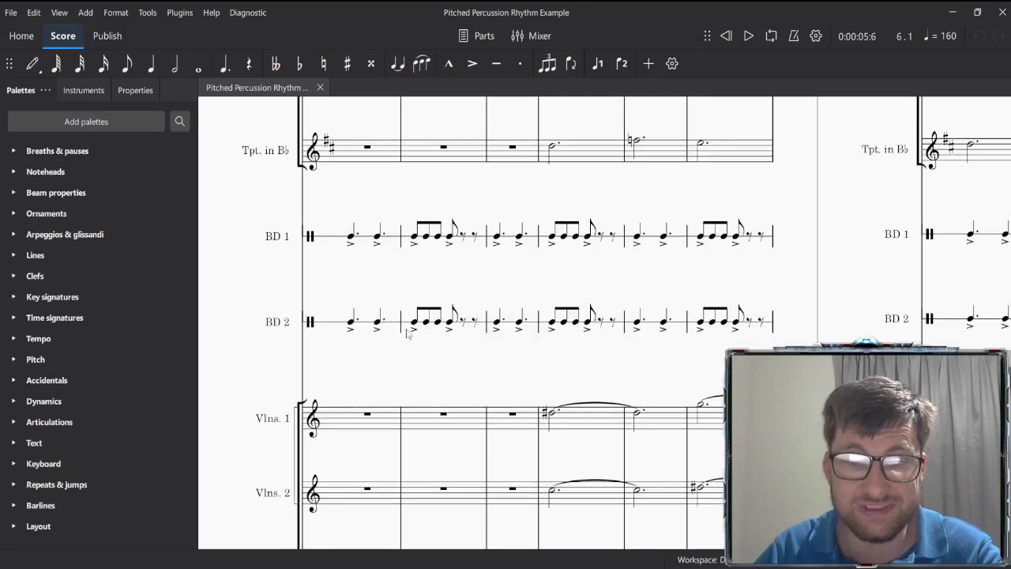
pyautogui.click(366, 241)
pyautogui.click(360, 286)
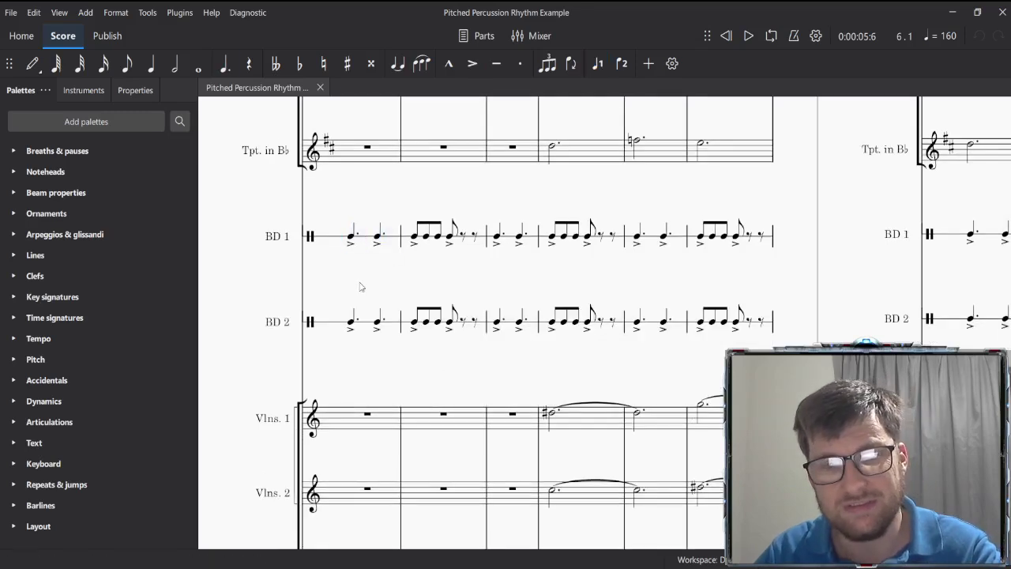
pyautogui.press('space')
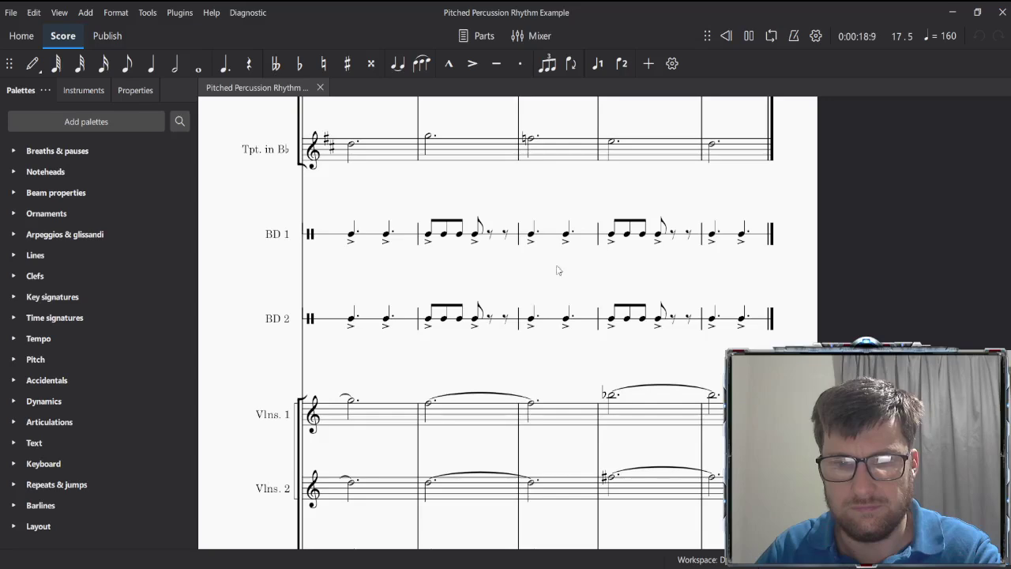
# Step: Stop playback, pan back through earlier measures, and close the Rhythm Example score
pyautogui.moveTo(203, 276); pyautogui.dragTo(661, 267)
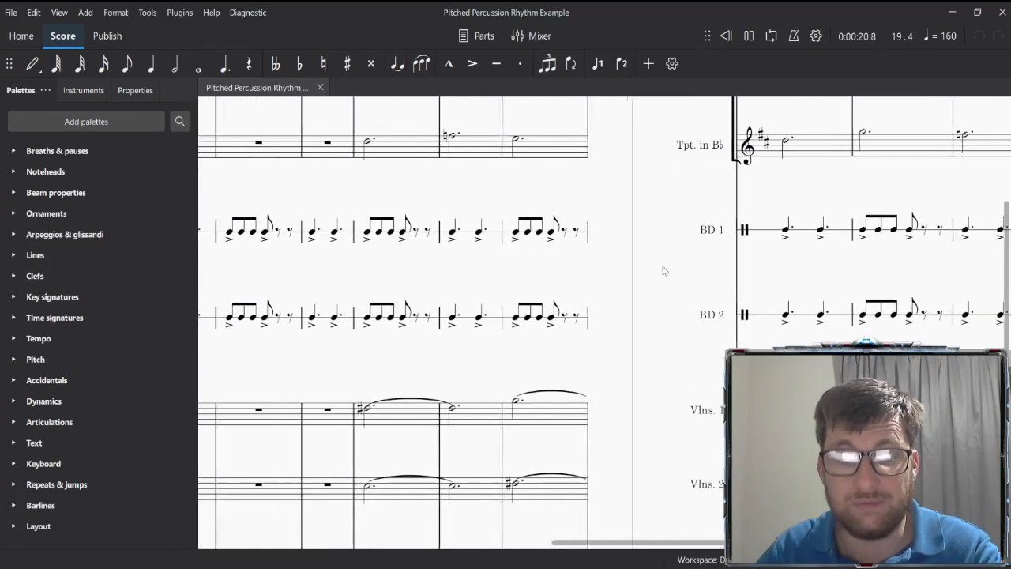
pyautogui.moveTo(386, 290); pyautogui.dragTo(132, 275)
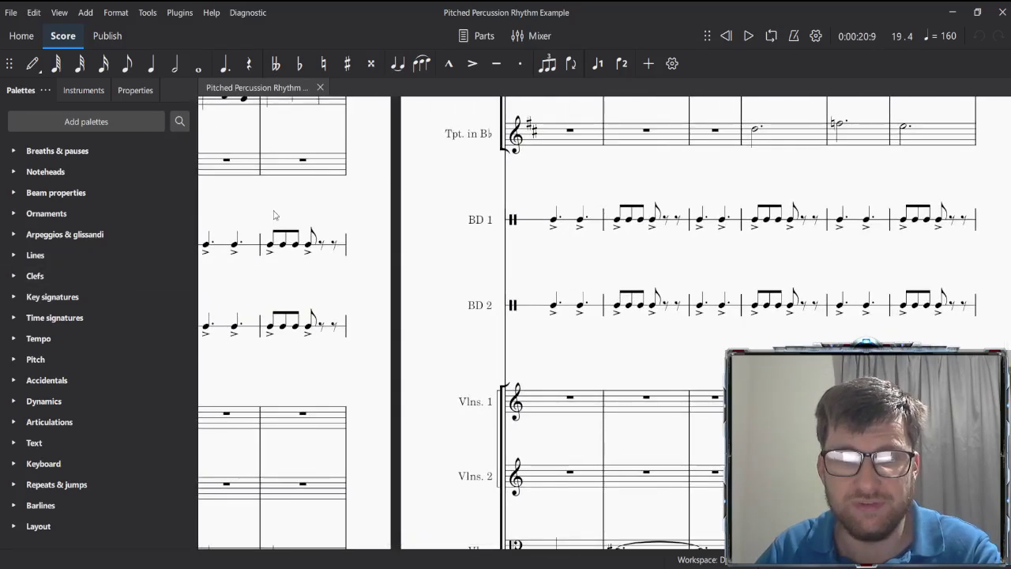
pyautogui.moveTo(350, 275); pyautogui.dragTo(633, 246)
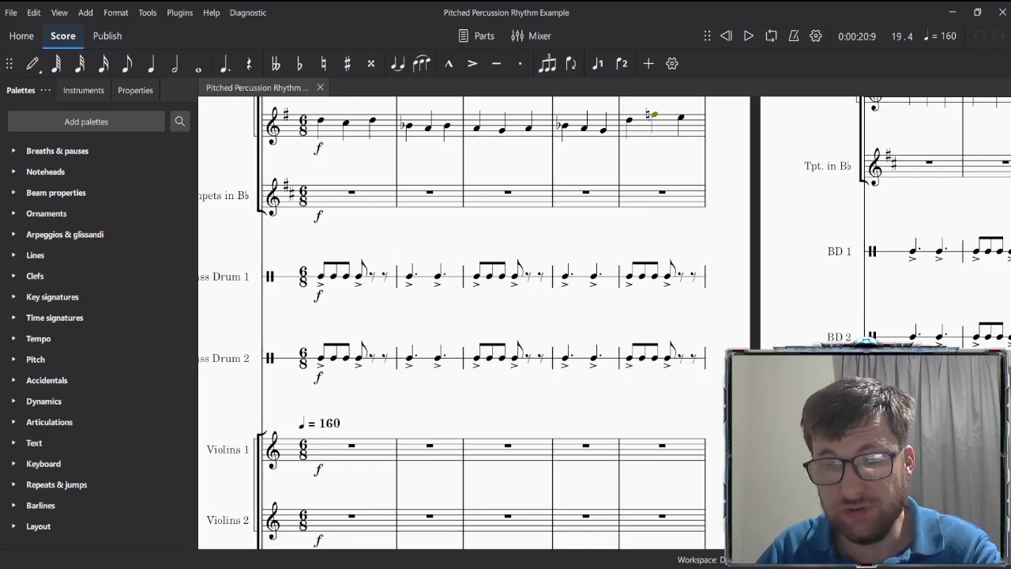
pyautogui.click(320, 88)
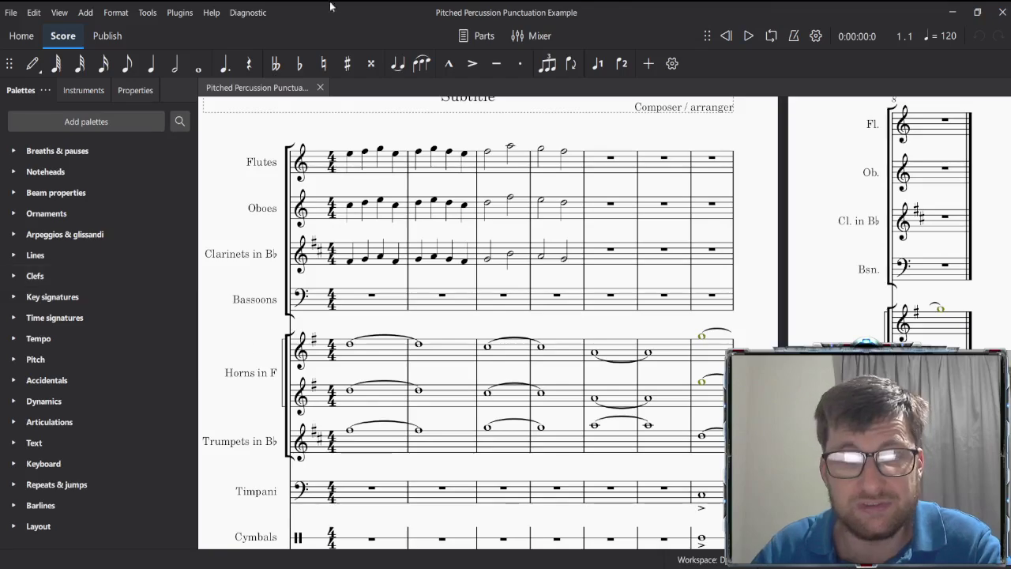
# Step: Bring the Bass Drum and Cymbals staves into view and inspect the measure 3 cymbal rest
pyautogui.moveTo(226, 424); pyautogui.dragTo(310, 372)
pyautogui.click(601, 480)
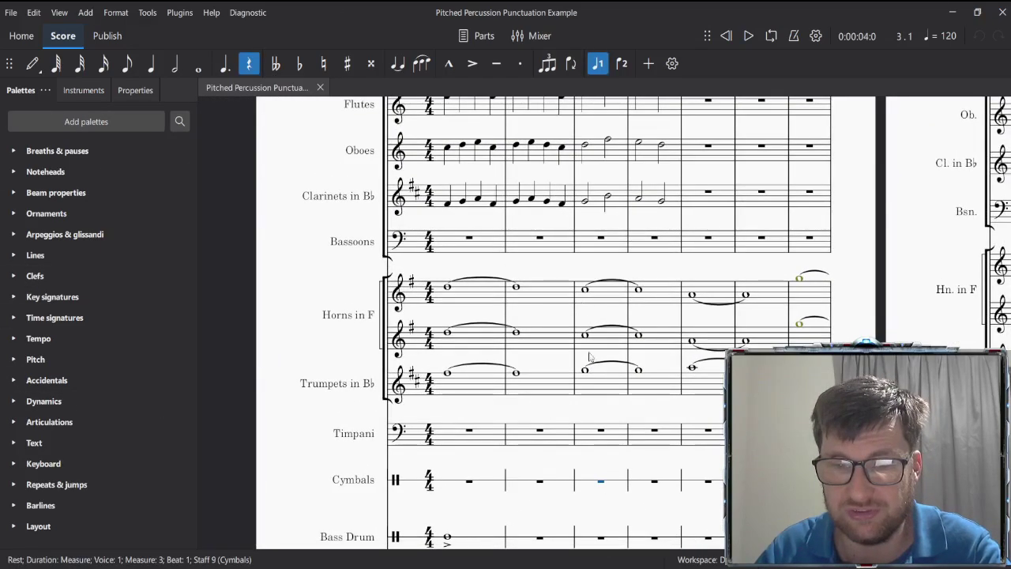
pyautogui.scroll(-1, 627, 489)
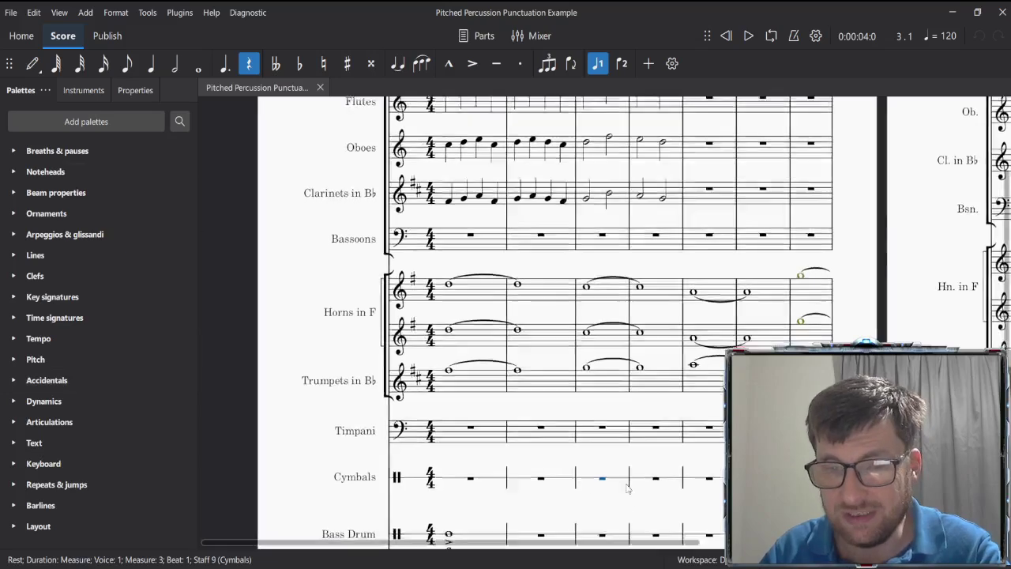
pyautogui.scroll(-3, 627, 488)
pyautogui.press('Escape')
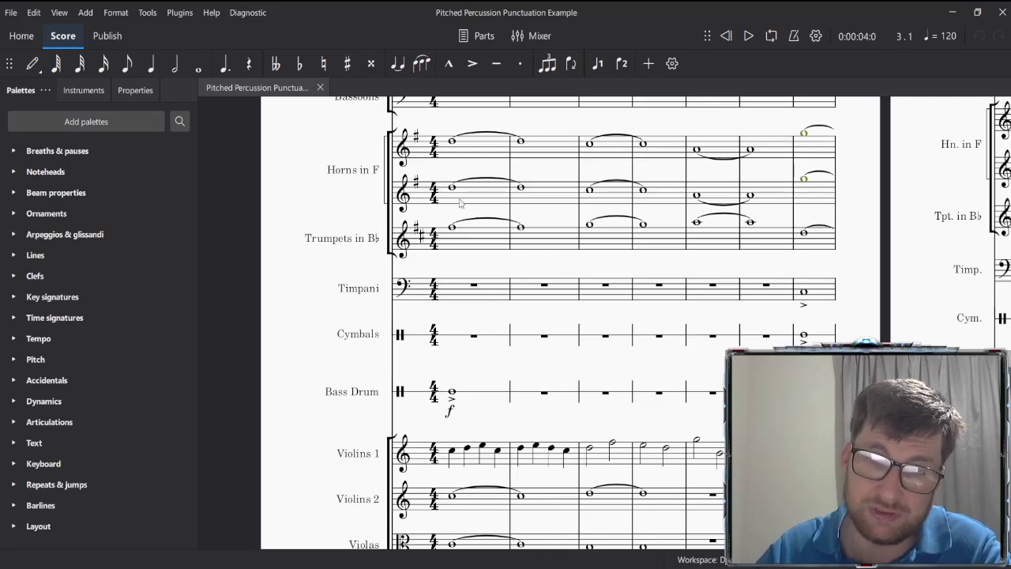
# Step: Play the Punctuation Example from the first Trumpets measure, panning back as it ends
pyautogui.click(461, 241)
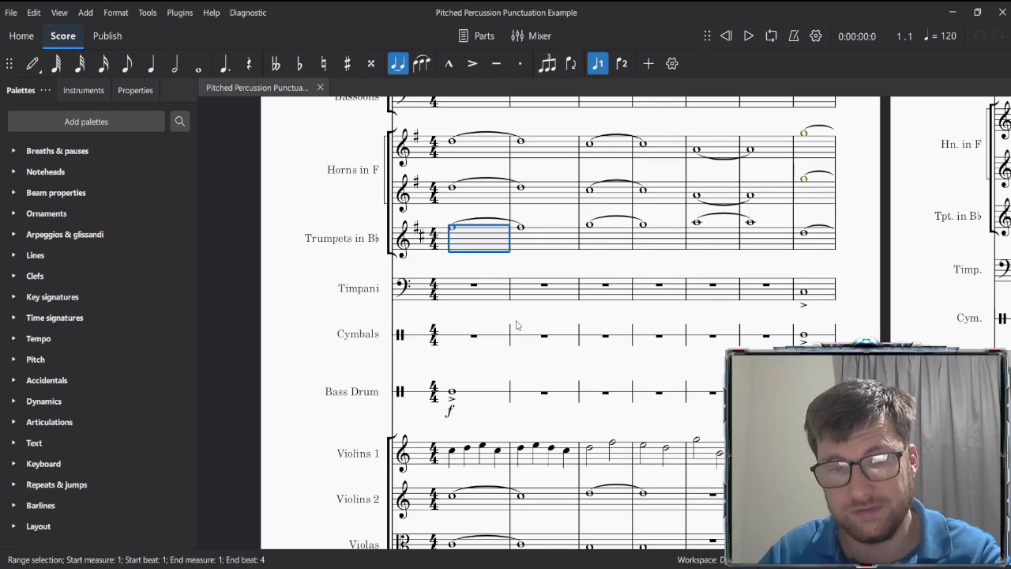
pyautogui.press('space')
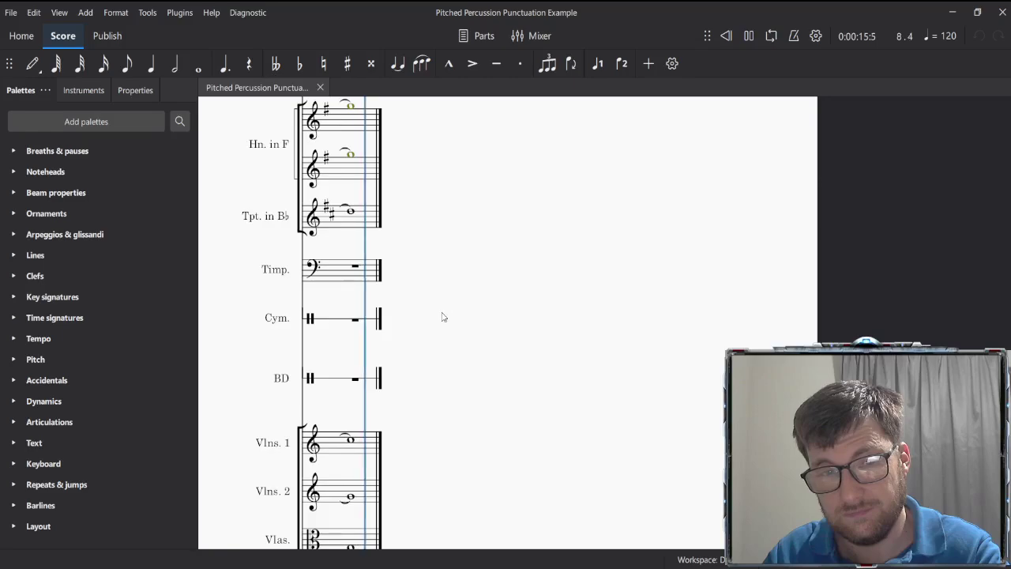
pyautogui.moveTo(338, 302); pyautogui.dragTo(756, 278)
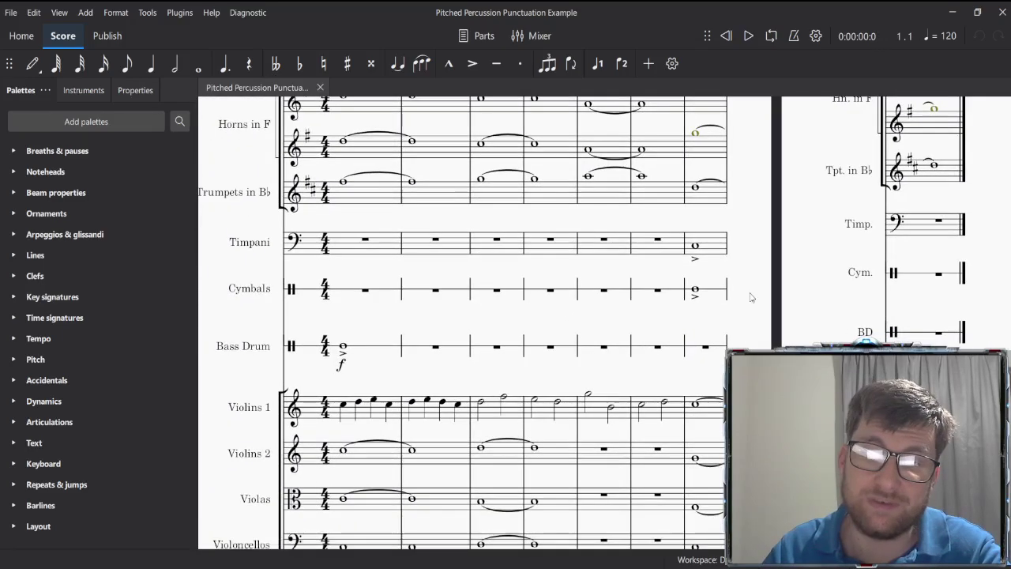